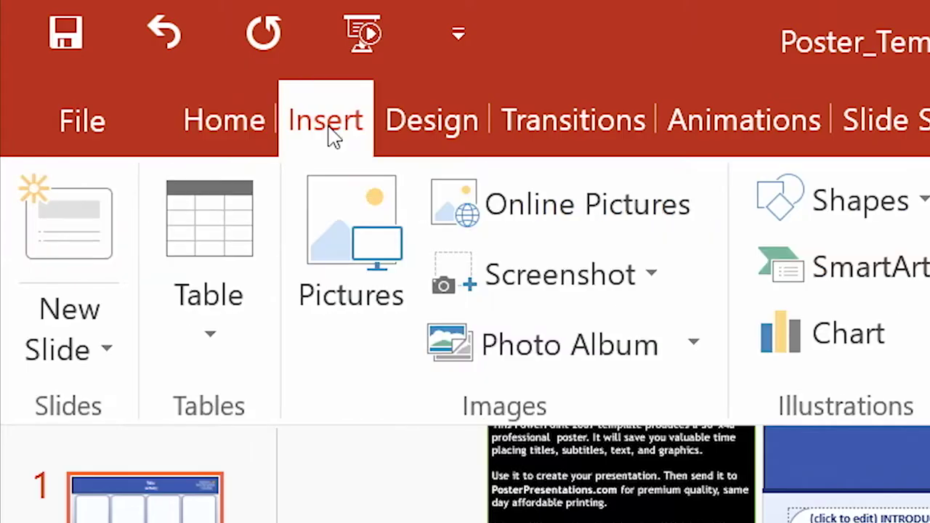
# Insert the otters .tif jaw photo from the Desktop and move it into the Materials & Methods column
pyautogui.click(327, 225)
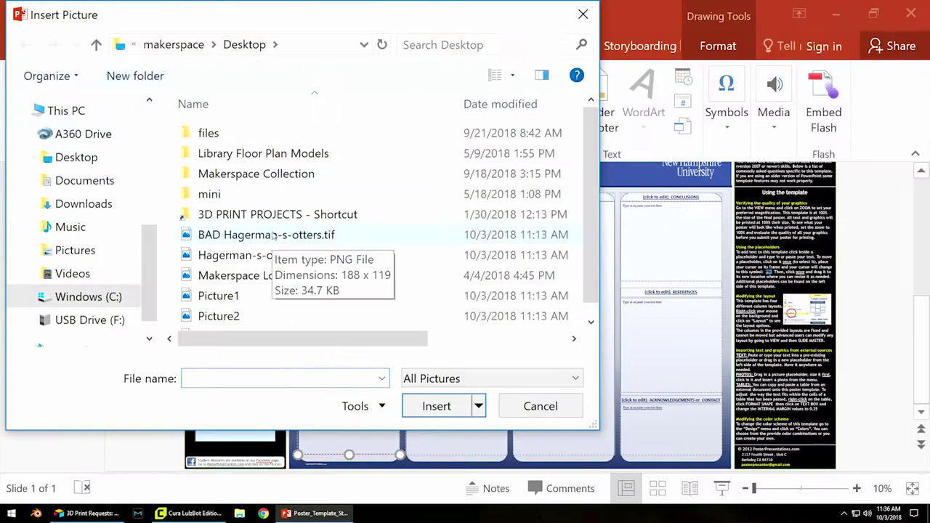
pyautogui.click(436, 408)
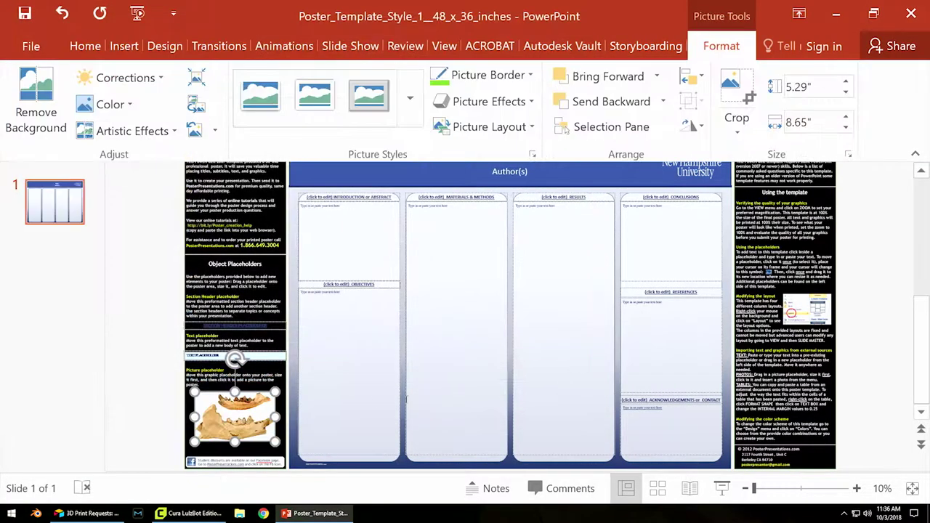
pyautogui.moveTo(236, 422); pyautogui.dragTo(456, 245)
pyautogui.click(466, 422)
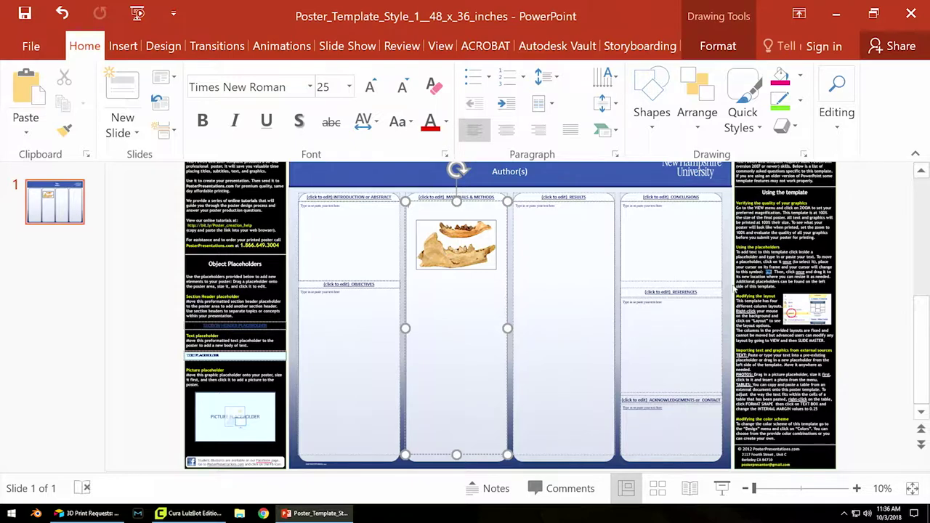
pyautogui.scroll(5, 285, 470)
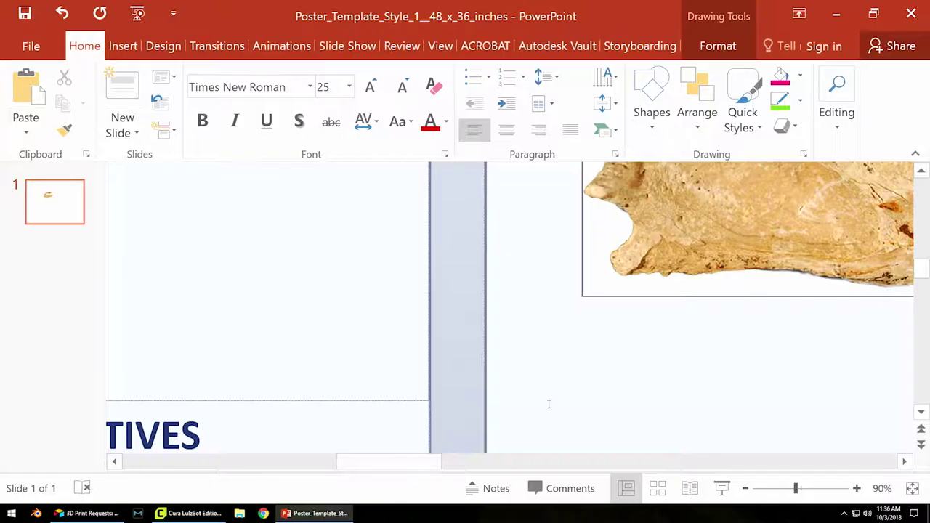
# Scroll across the jaw photo to inspect its print quality
pyautogui.moveTo(411, 466); pyautogui.dragTo(471, 462)
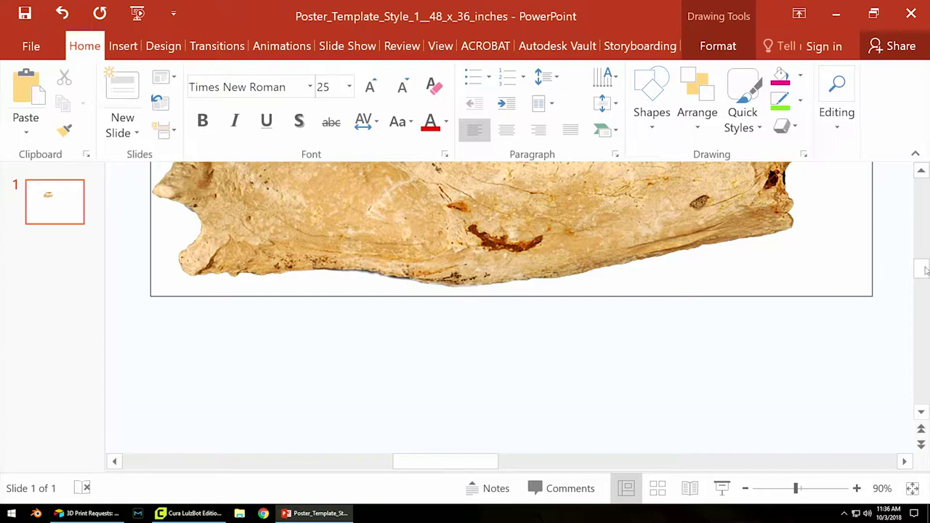
pyautogui.moveTo(926, 270); pyautogui.dragTo(926, 262)
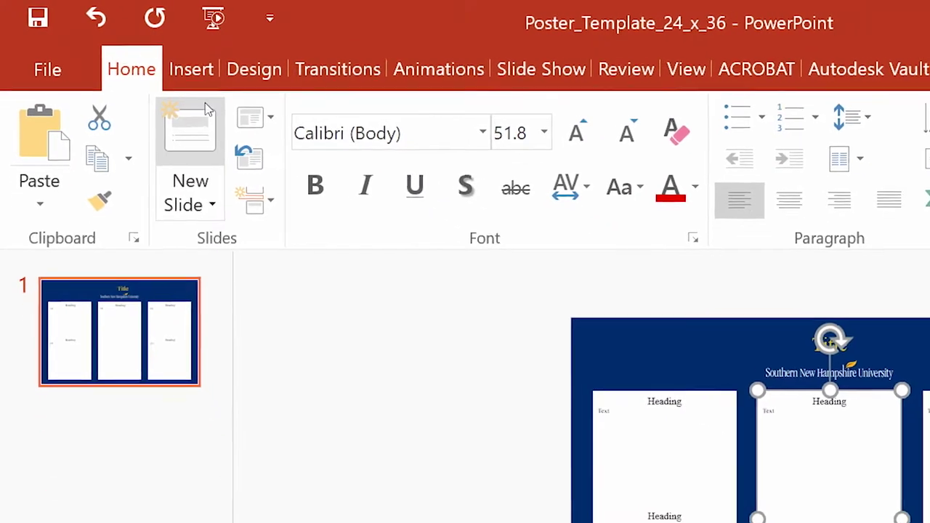
# Insert Hagerman-s-otters.tif into the middle column and open its Size and Position settings
pyautogui.click(191, 69)
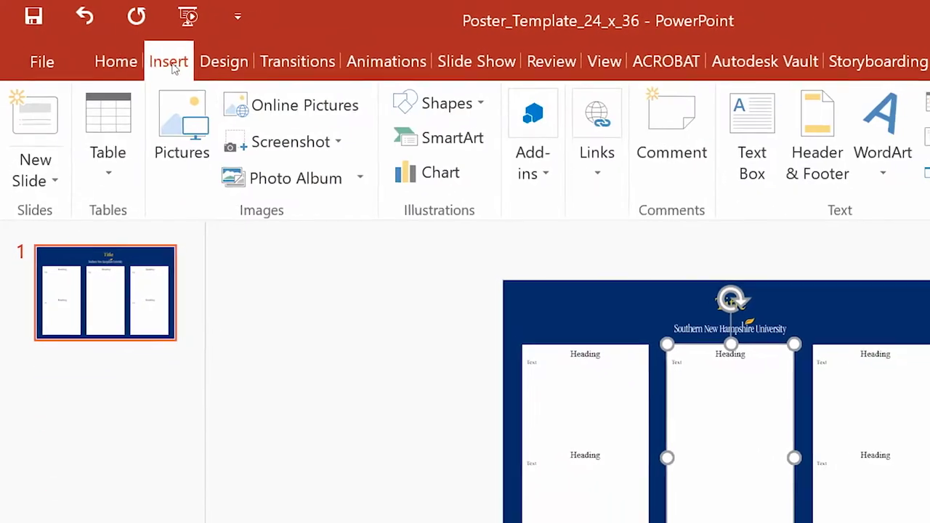
pyautogui.click(134, 102)
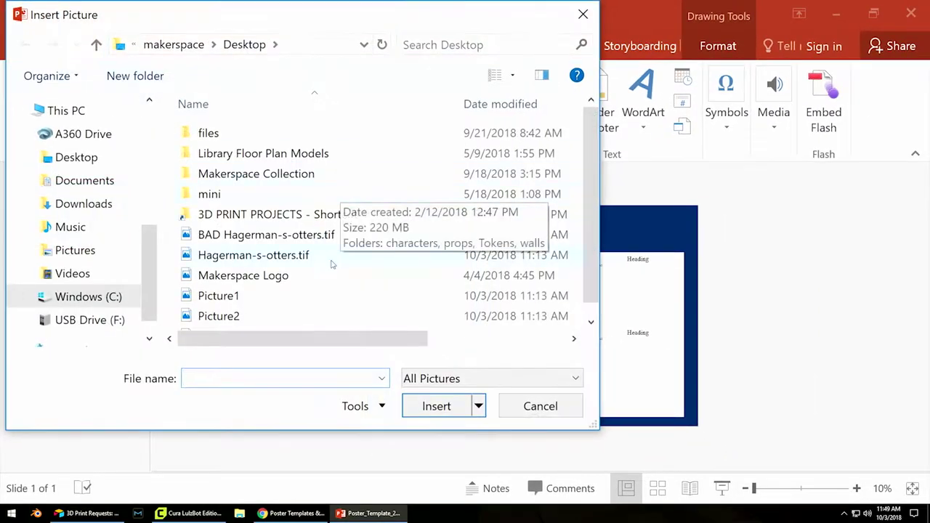
pyautogui.click(415, 408)
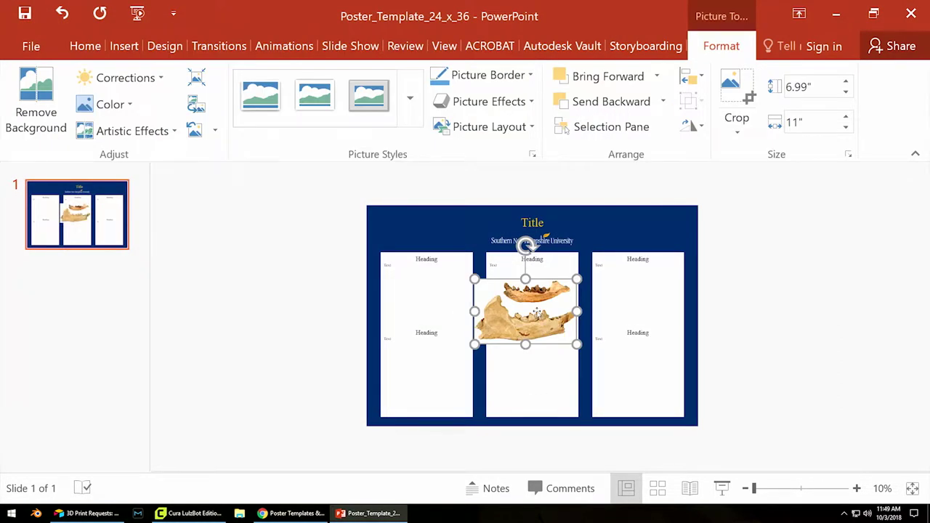
pyautogui.rightClick(536, 312)
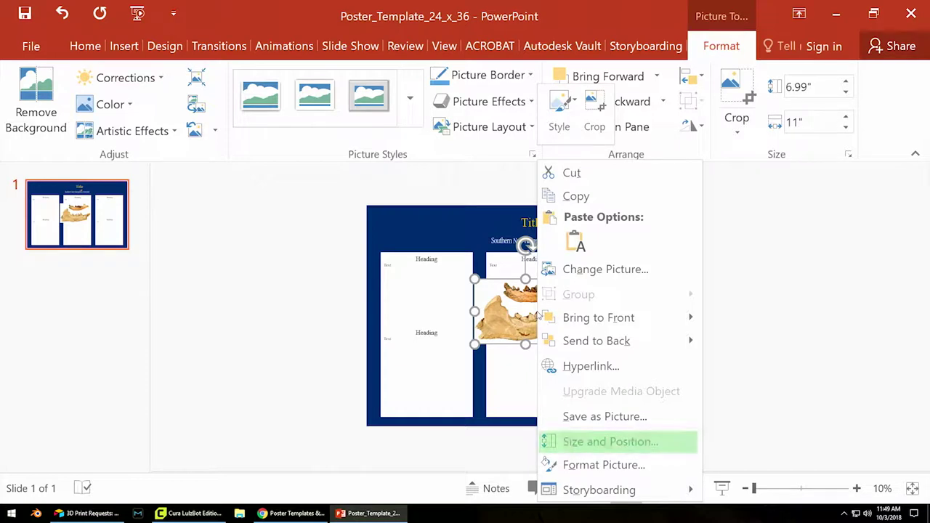
pyautogui.click(611, 442)
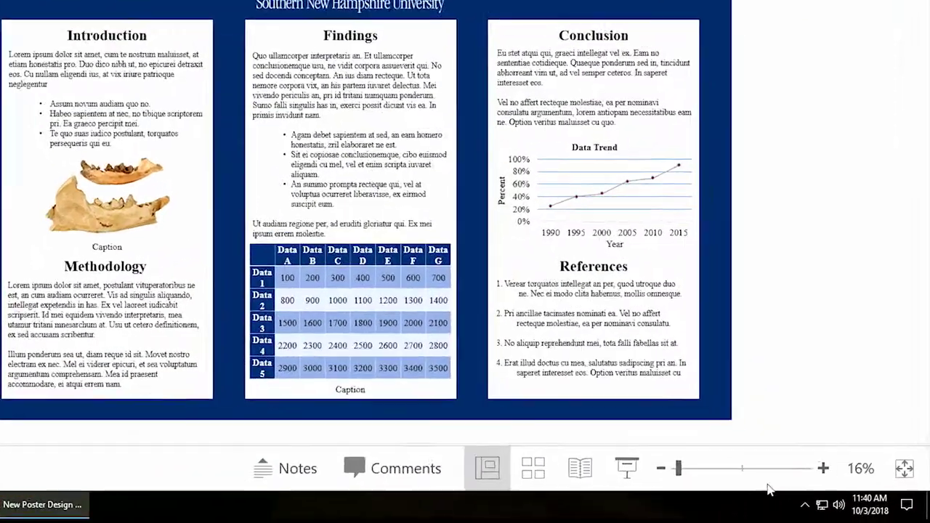
# Zoom the example poster up to 100% and scroll to the jaw image below the bullets
pyautogui.click(822, 469)
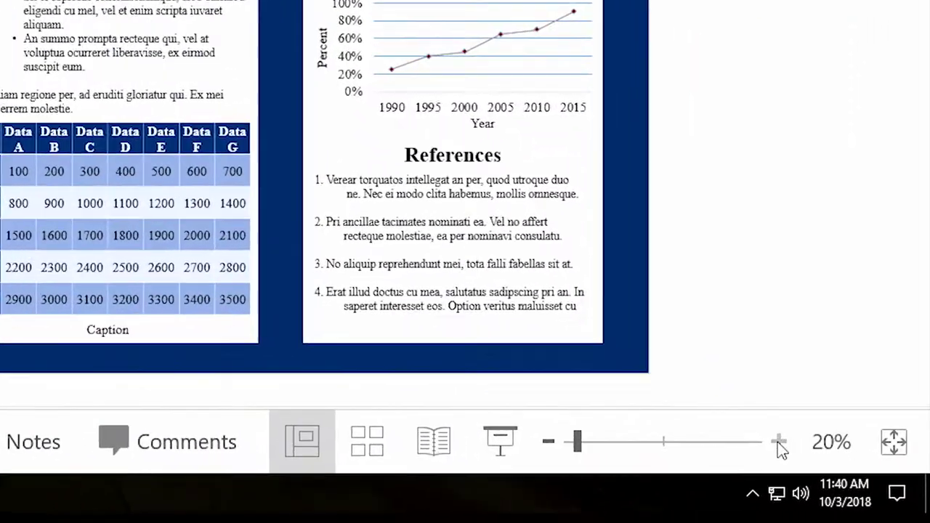
pyautogui.click(823, 468)
pyautogui.click(823, 469)
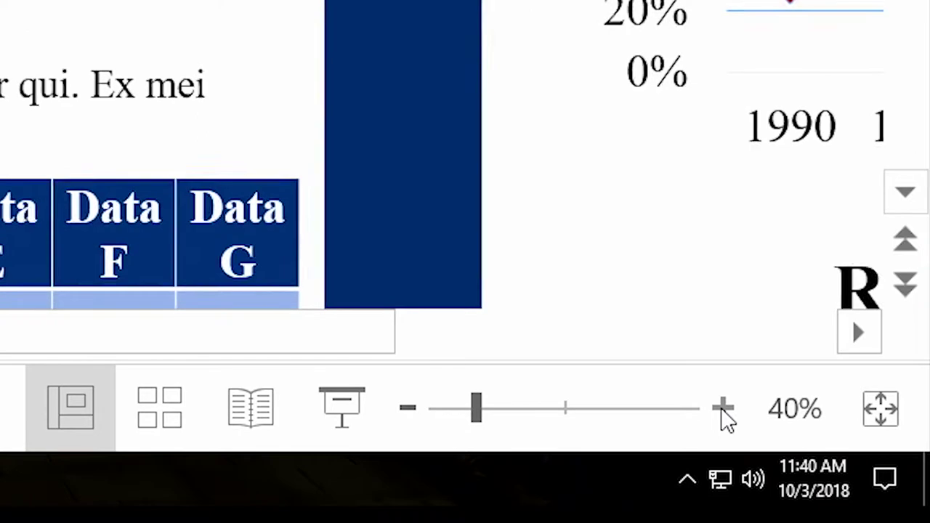
pyautogui.click(723, 411)
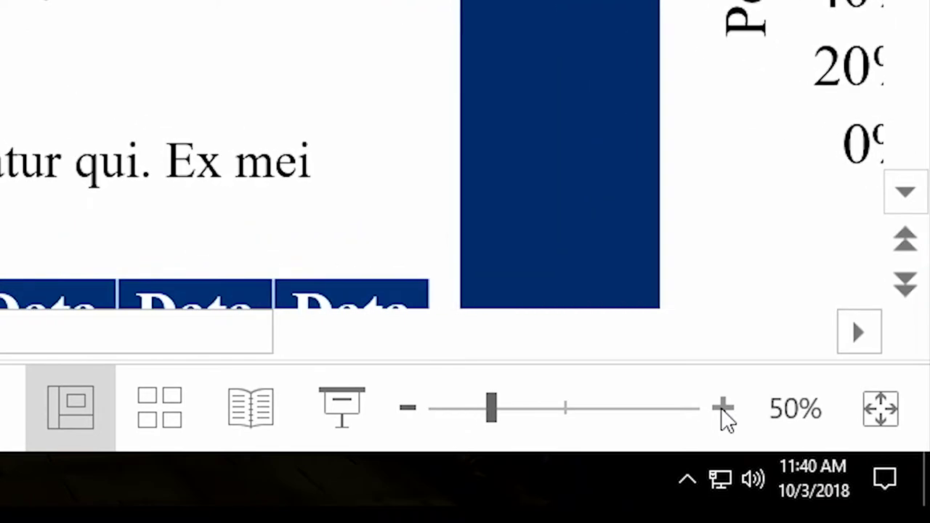
pyautogui.click(723, 410)
pyautogui.click(723, 411)
pyautogui.click(723, 410)
pyautogui.click(723, 411)
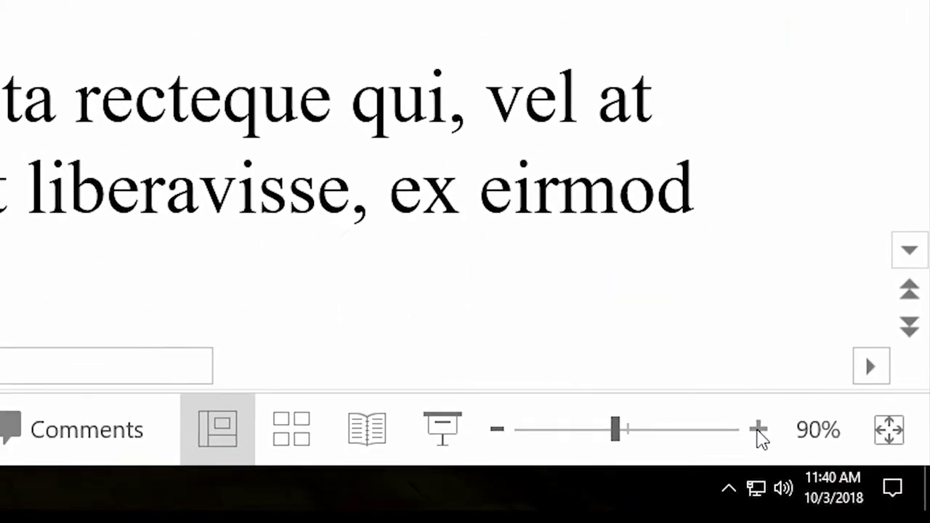
pyautogui.click(723, 408)
pyautogui.moveTo(566, 467); pyautogui.dragTo(327, 467)
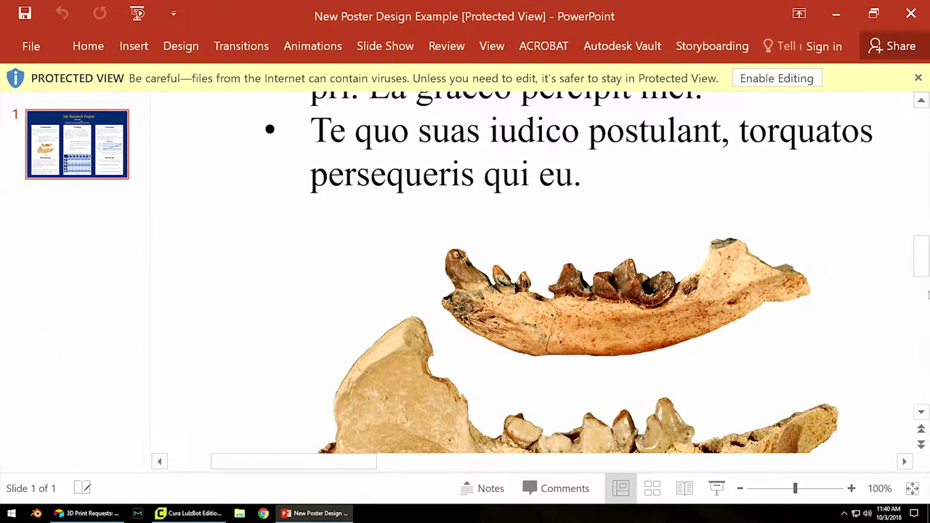
pyautogui.moveTo(924, 269); pyautogui.dragTo(926, 283)
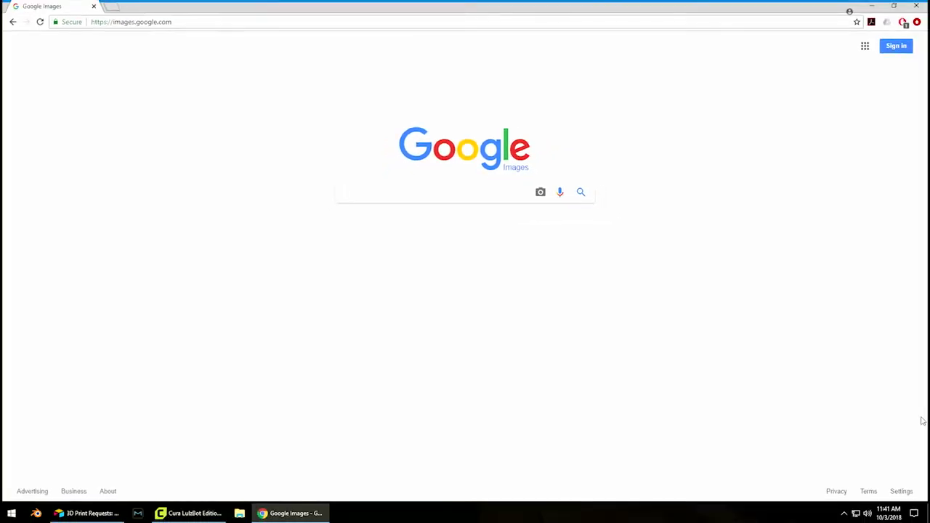
# Search Google Images for cats, filter to Large size, and show the Usage rights choices
pyautogui.write('ats')
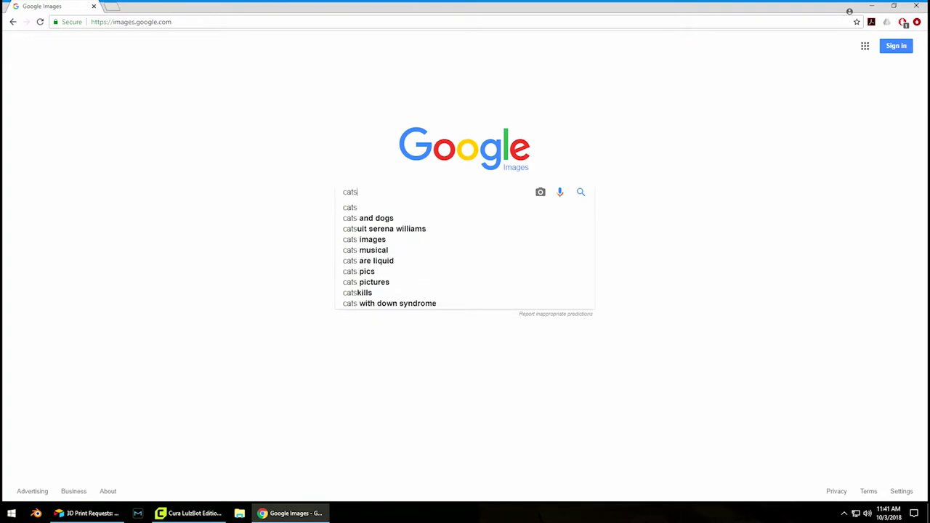
pyautogui.press('Return')
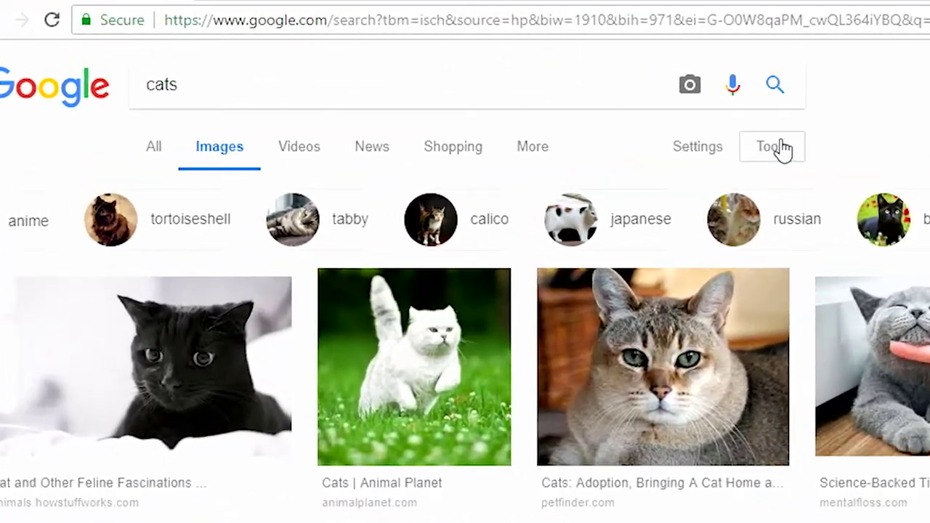
pyautogui.click(775, 148)
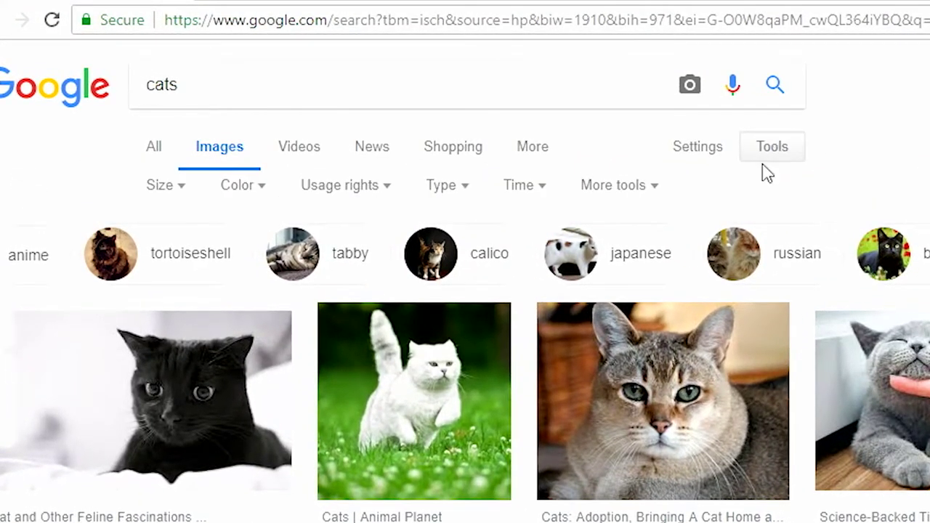
pyautogui.click(172, 189)
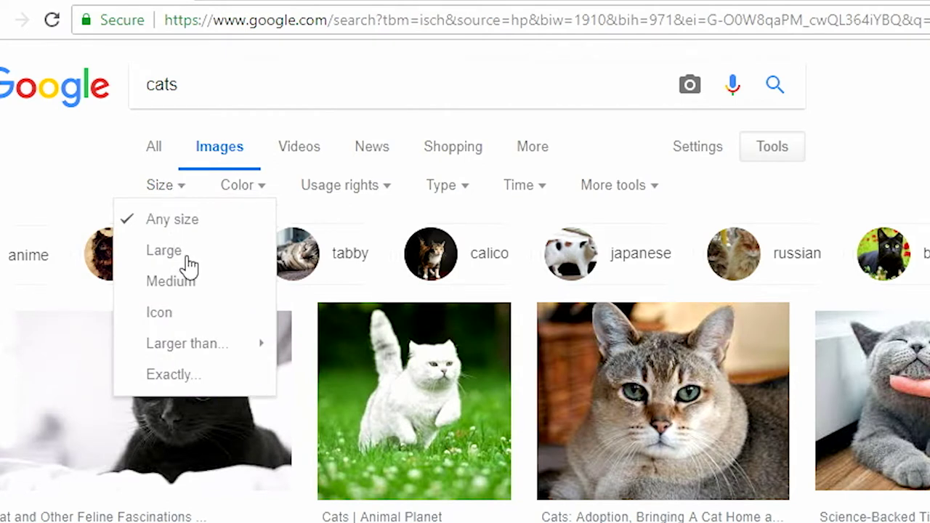
pyautogui.click(164, 251)
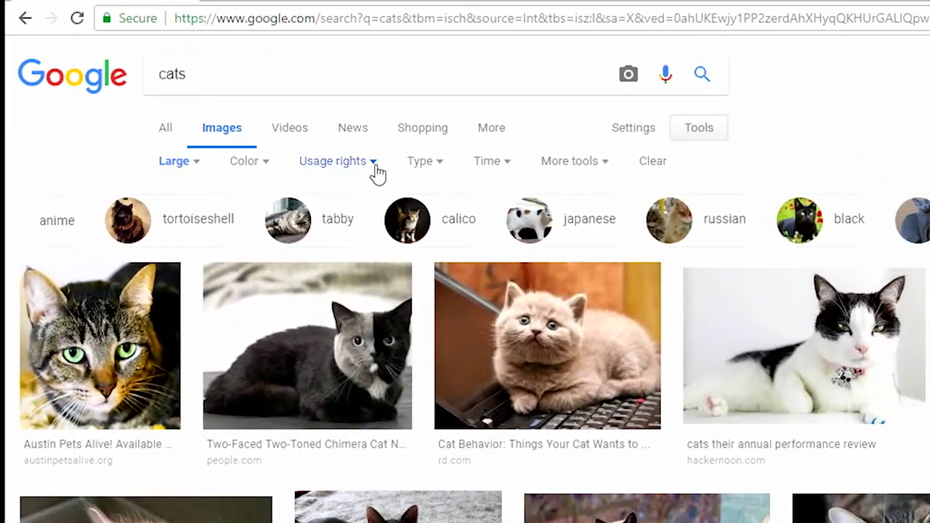
pyautogui.click(374, 163)
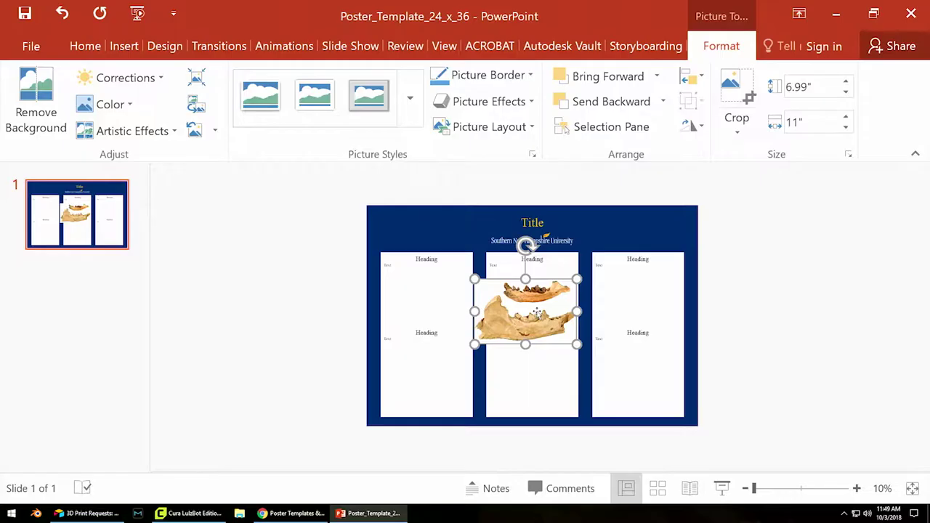
# Bring up the Format Picture size and position options for the jaw photo
pyautogui.rightClick(537, 313)
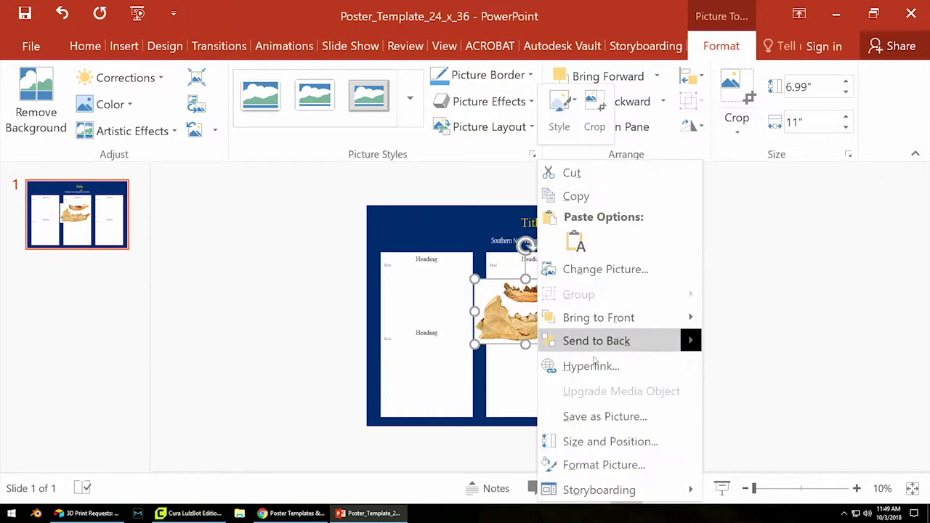
pyautogui.click(617, 447)
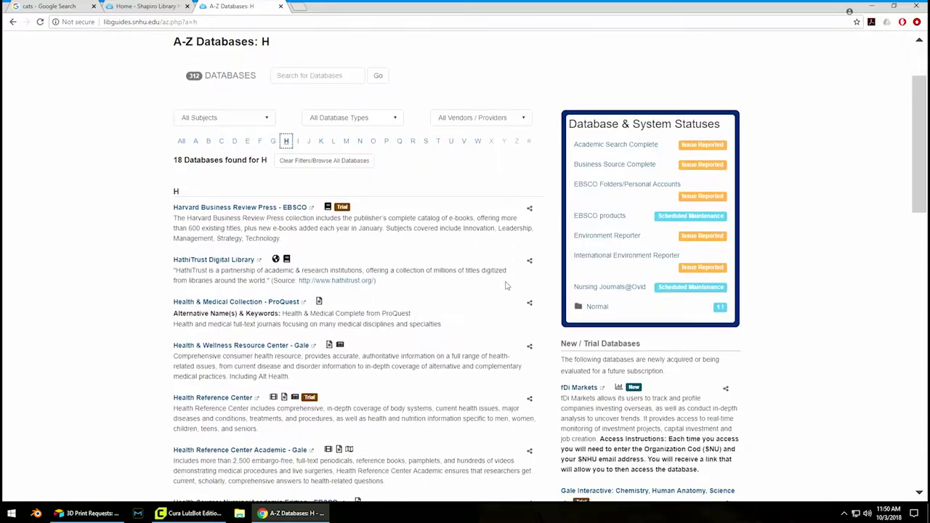
# Scroll down the H databases to History Reference Center and History Vault - ProQuest
pyautogui.scroll(-5, 504, 284)
pyautogui.scroll(-5, 924, 281)
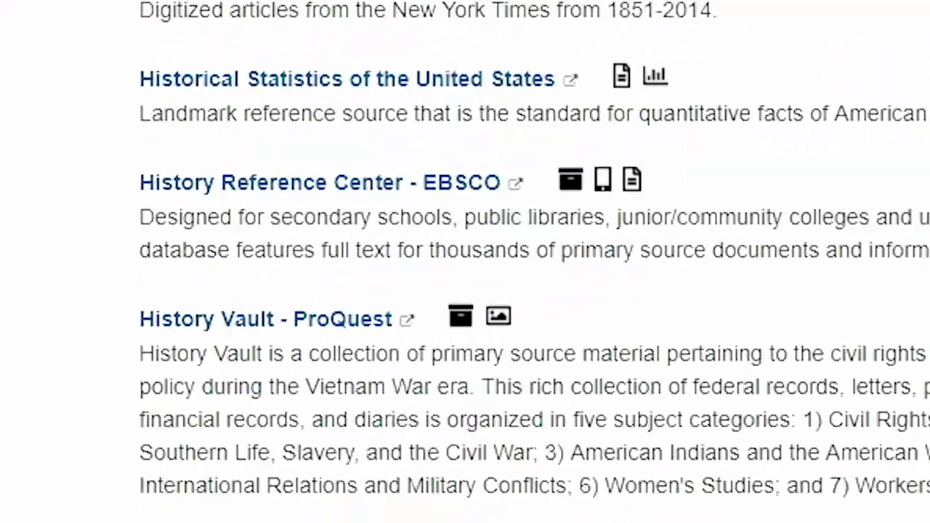